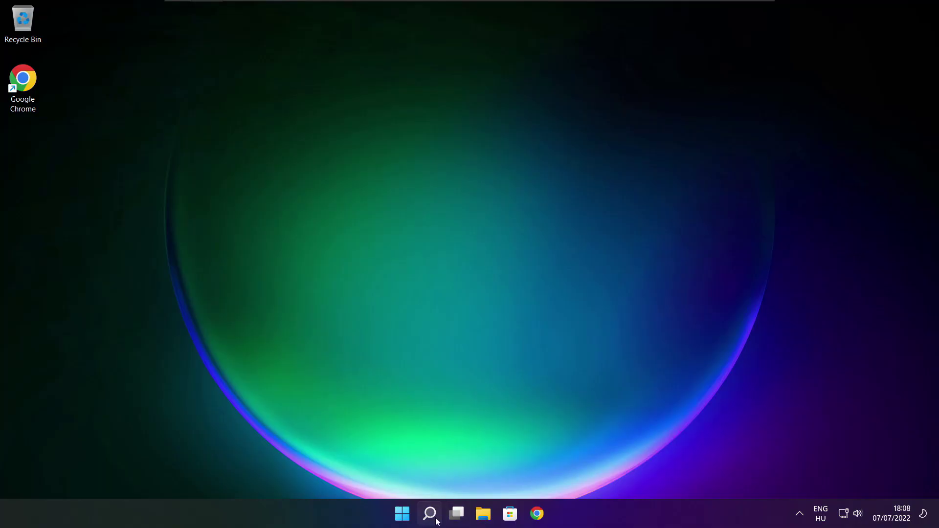
- Launch Device Manager by searching 'device manager' in Windows Search
left_click(432, 516)
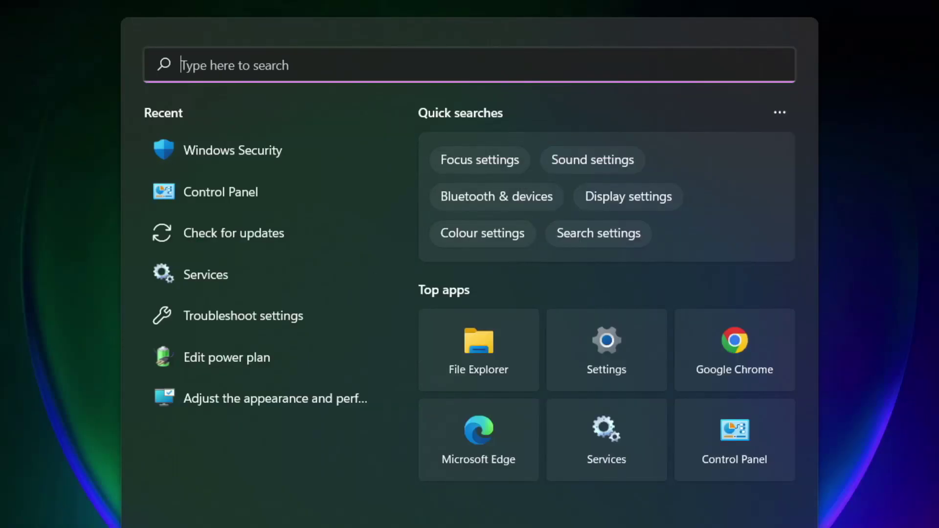
type("device ma")
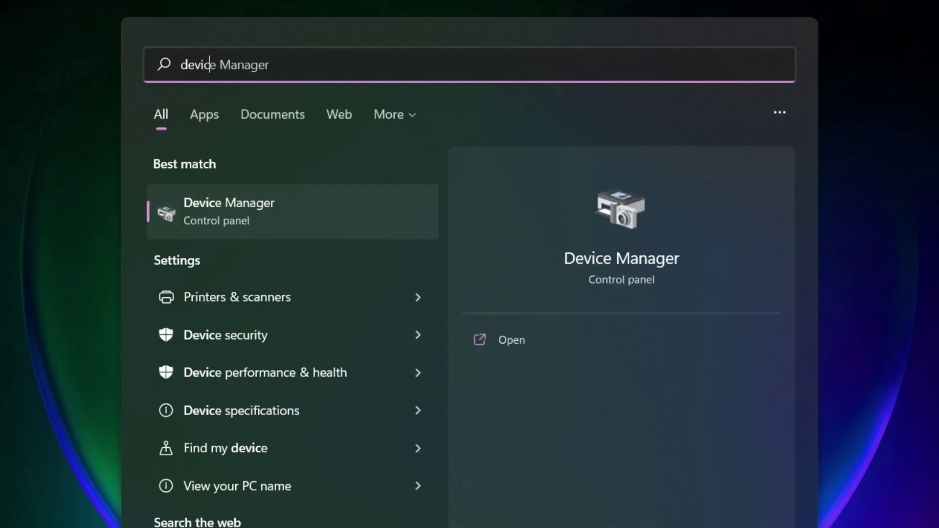
type("nager")
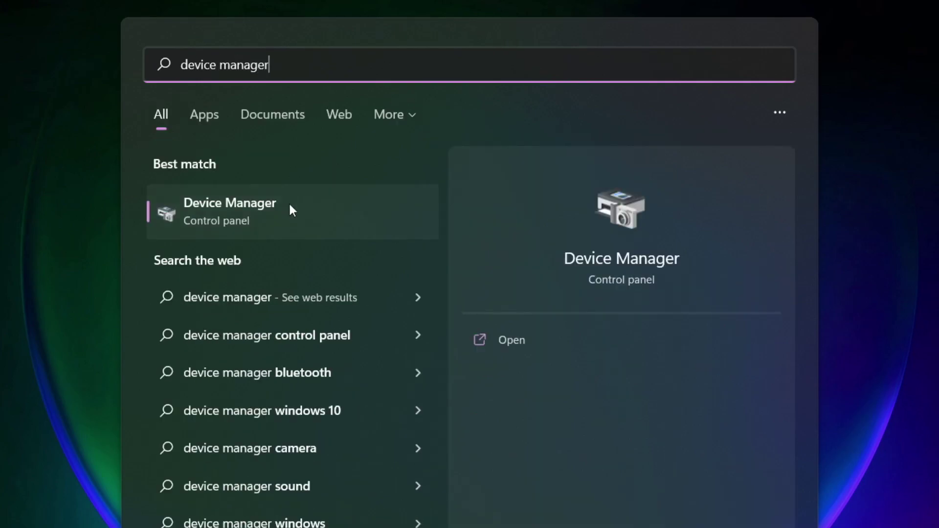
left_click(344, 215)
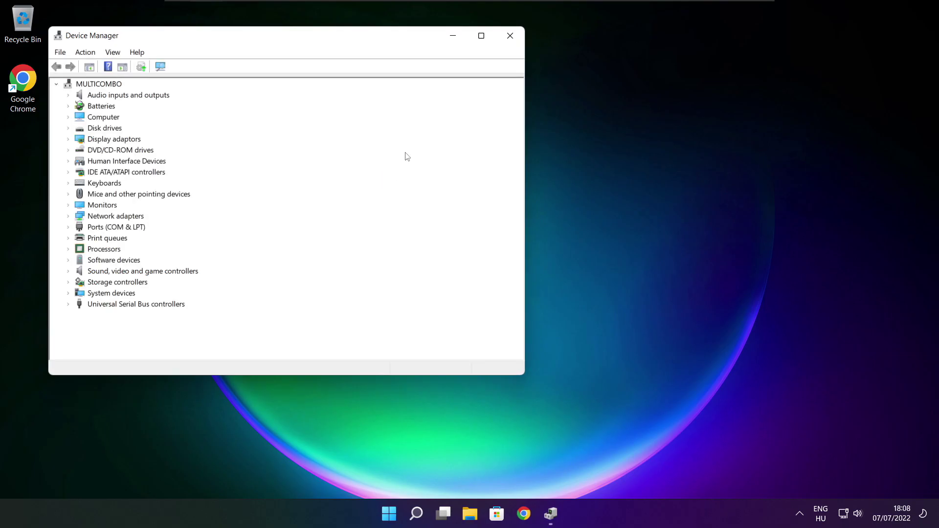
- Run an automatic driver search for the VMware SVGA 3D display adaptor, confirming the best driver is installed
left_click(482, 37)
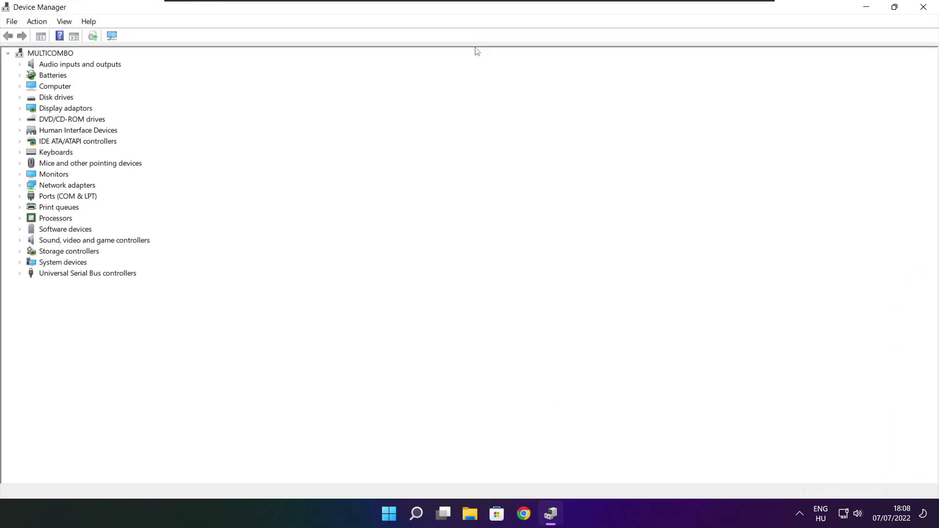
left_click(61, 109)
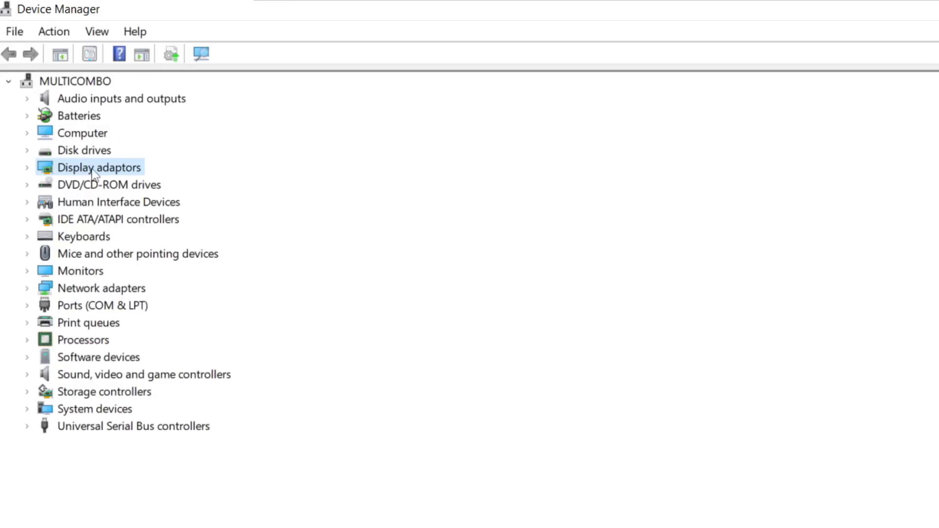
left_click(28, 169)
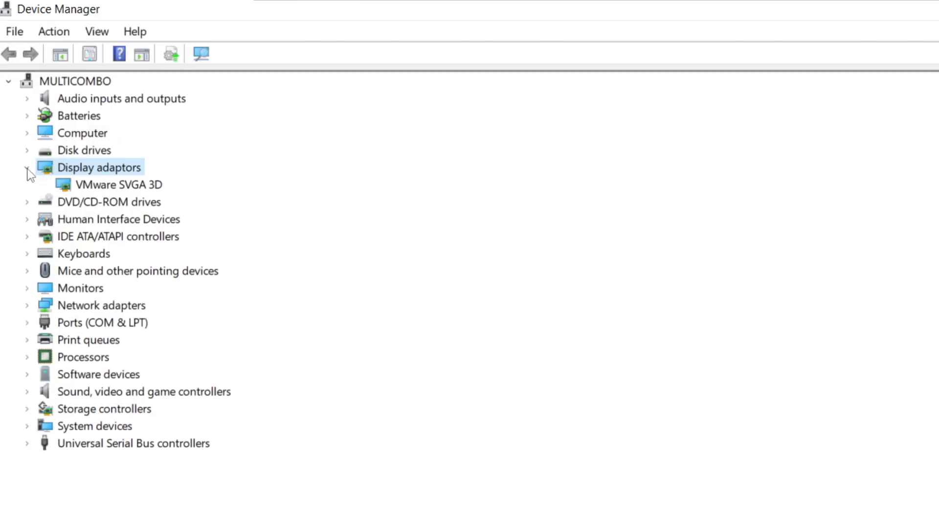
left_click(93, 186)
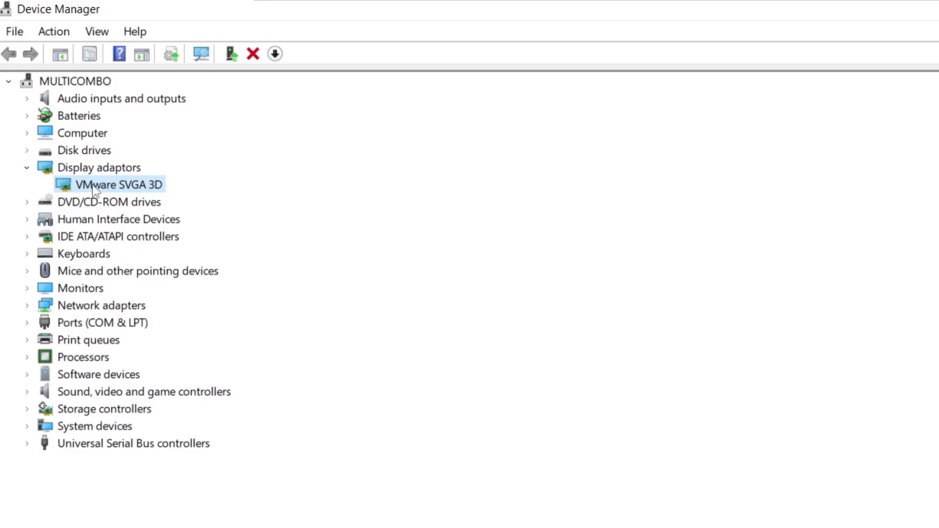
right_click(102, 188)
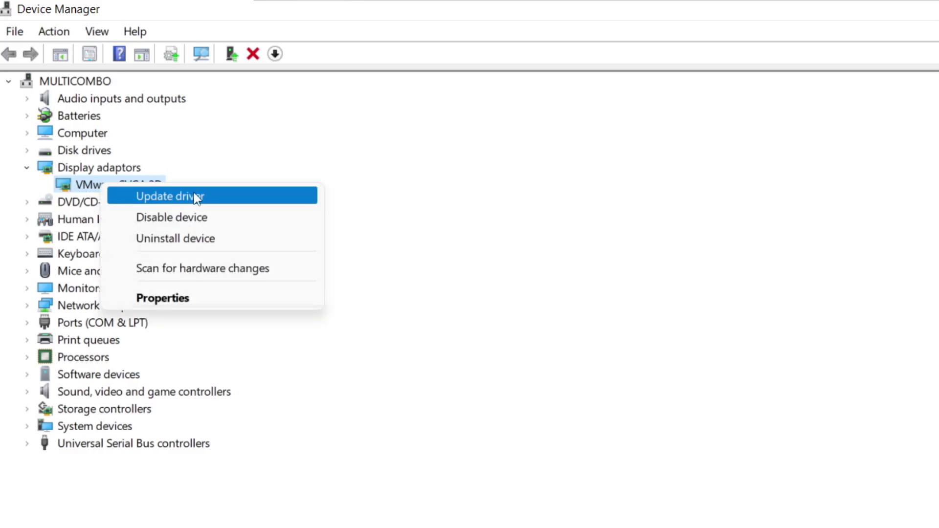
left_click(211, 197)
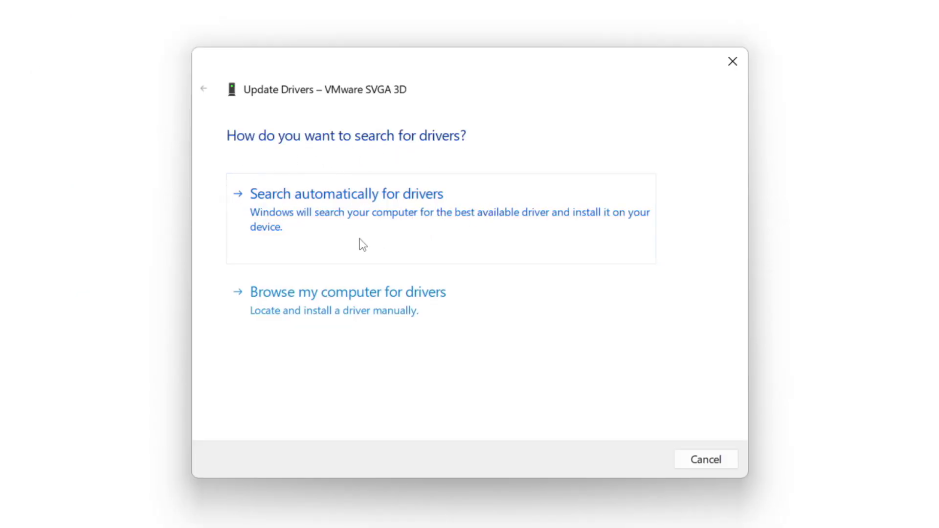
left_click(414, 221)
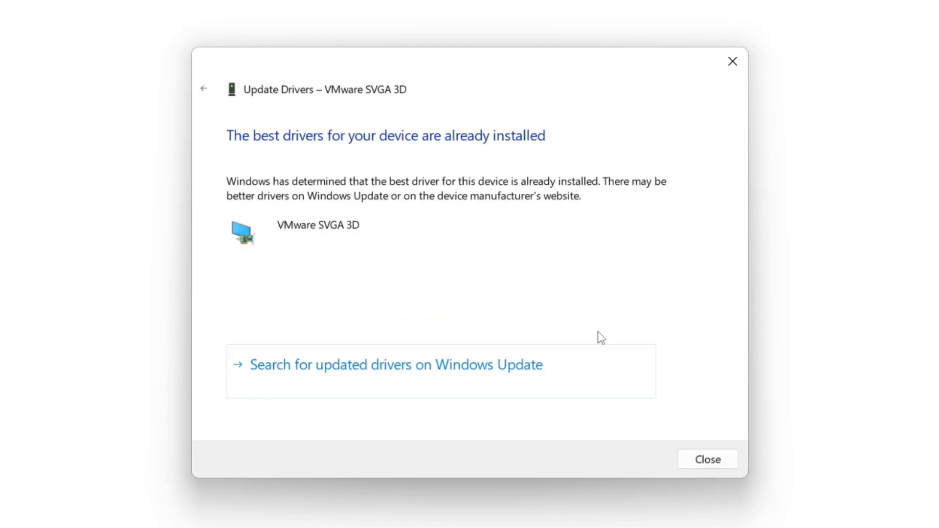
left_click(705, 461)
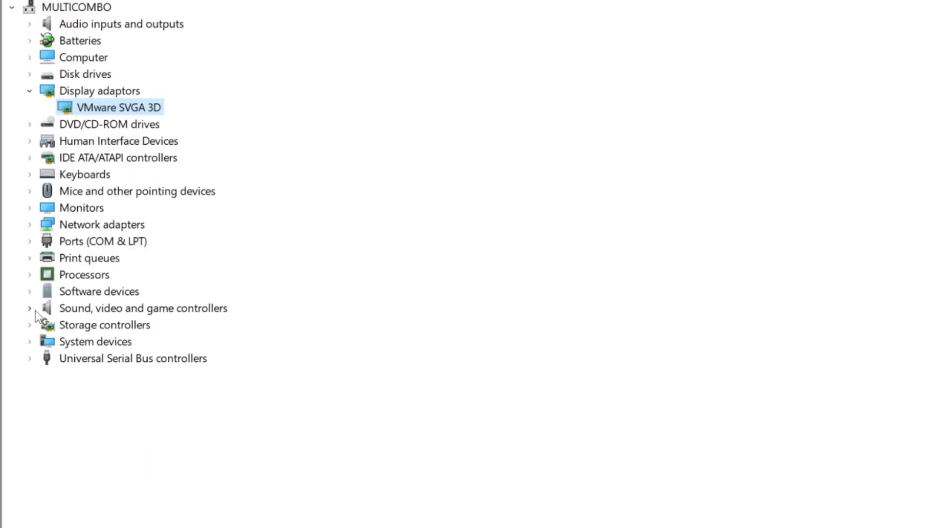
- Run an automatic driver search for the High Definition Audio Device, then close Device Manager
left_click(36, 310)
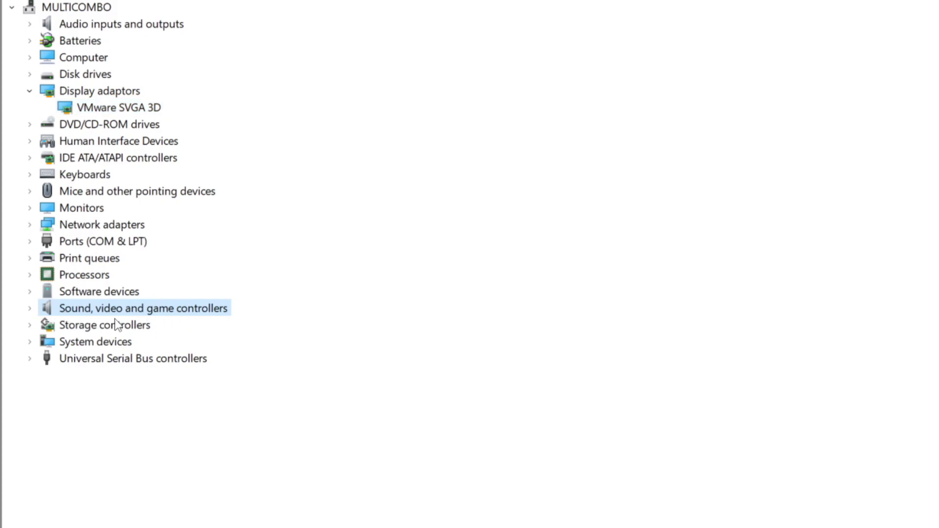
left_click(30, 309)
left_click(135, 328)
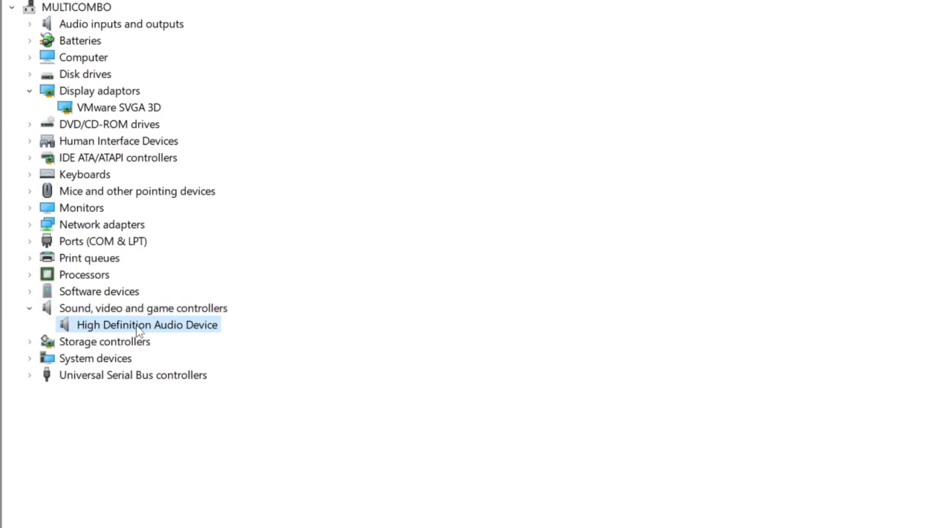
right_click(138, 332)
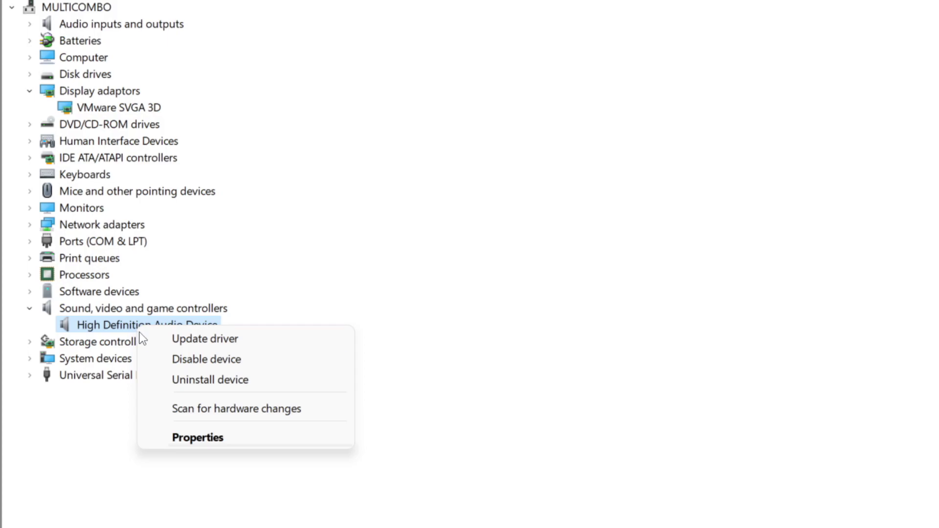
left_click(277, 341)
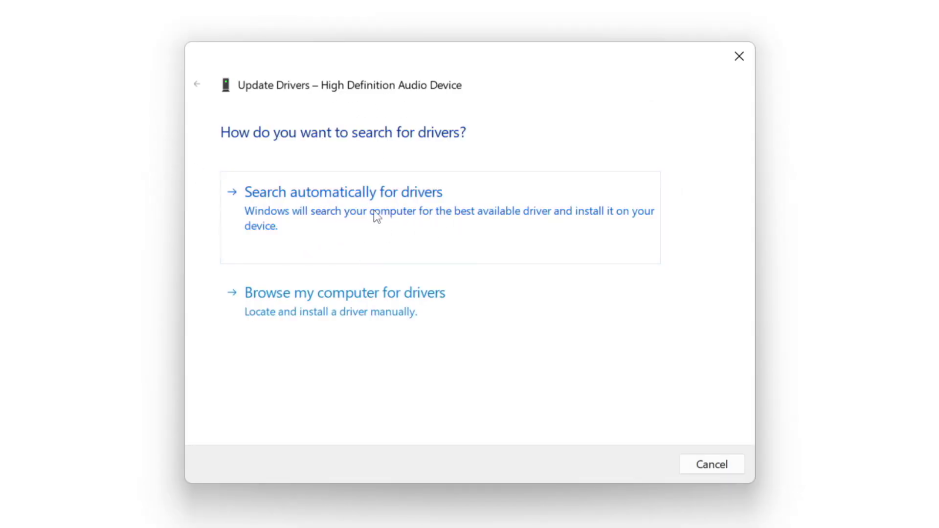
left_click(374, 213)
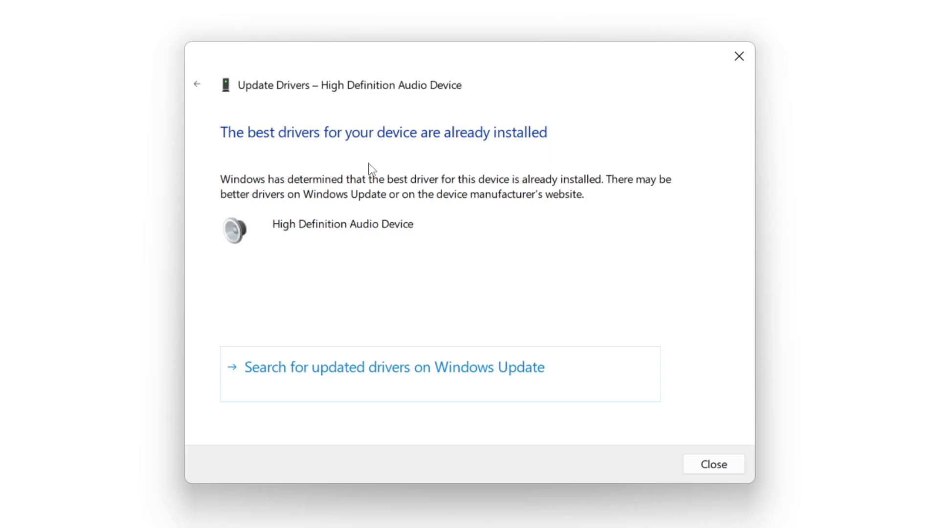
left_click(716, 465)
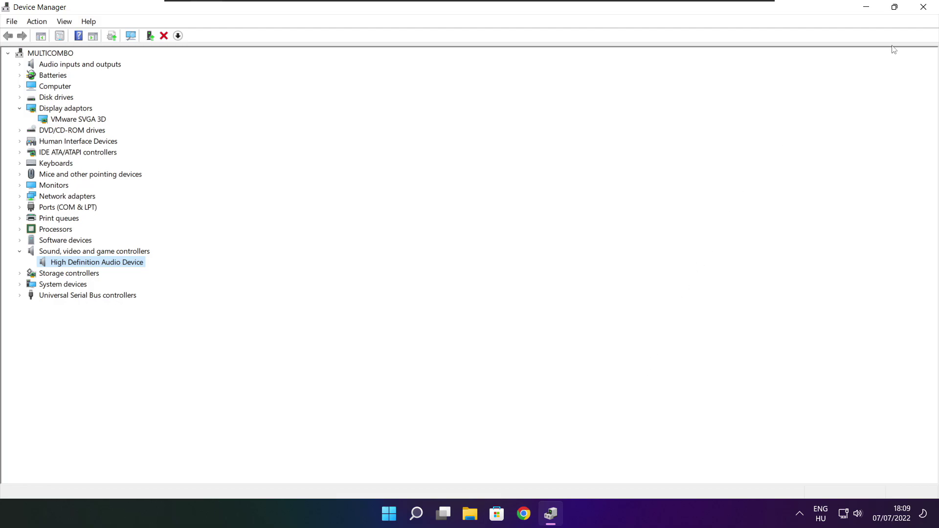
left_click(924, 8)
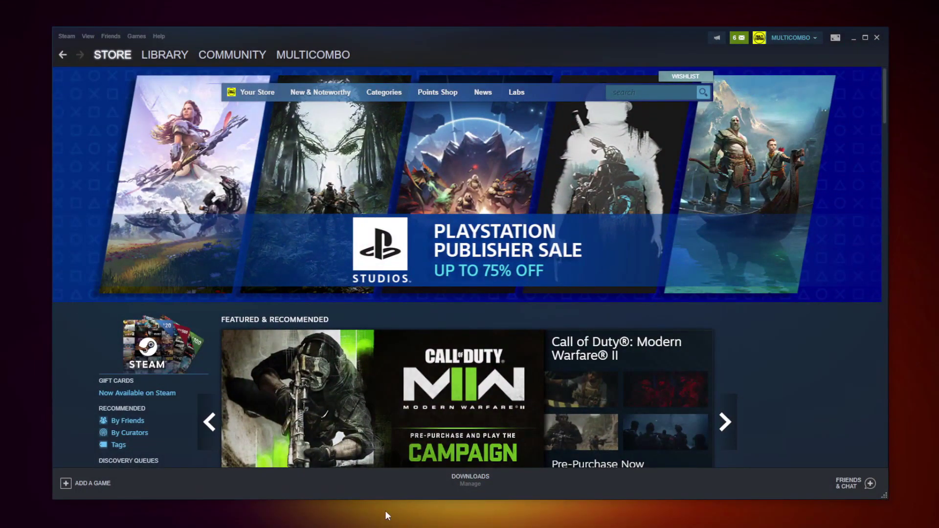
- Verify the integrity of NOT WORKING GAME's files in Steam, validating all 3367 files
left_click(161, 56)
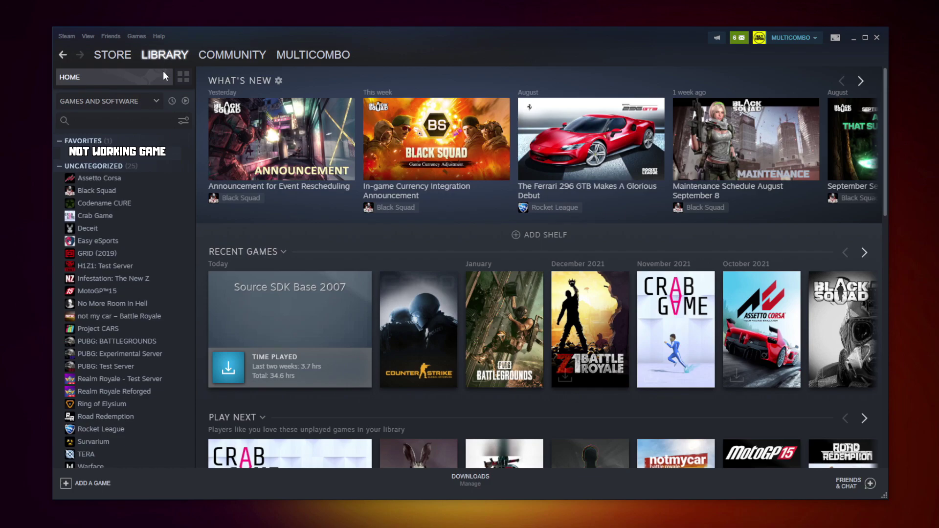
right_click(184, 159)
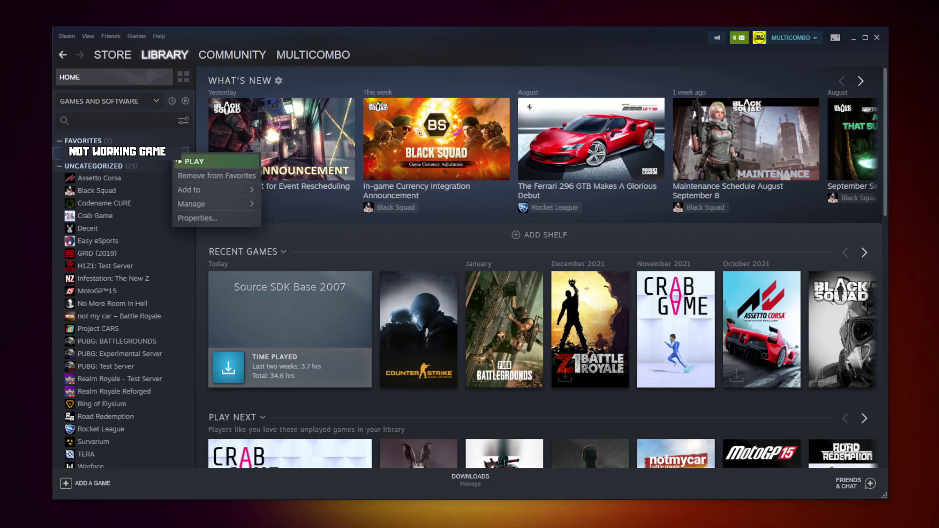
left_click(210, 218)
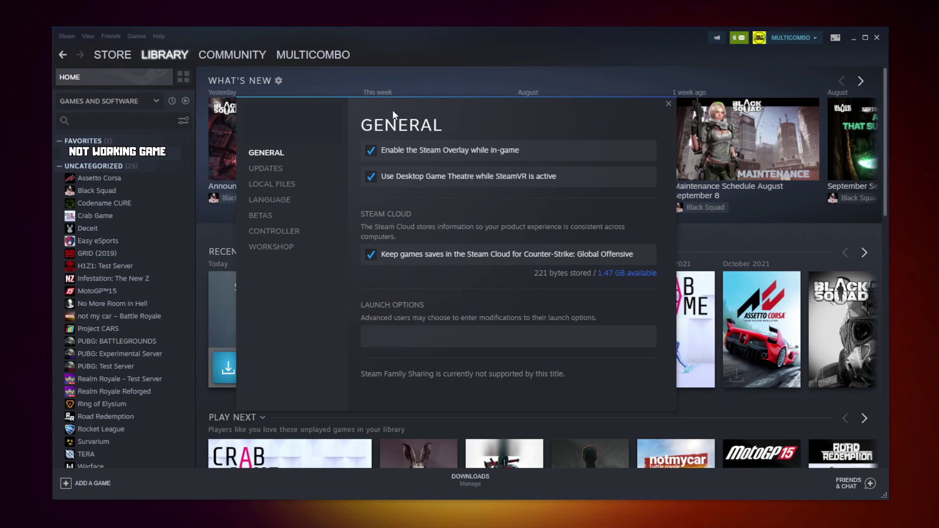
left_click(276, 184)
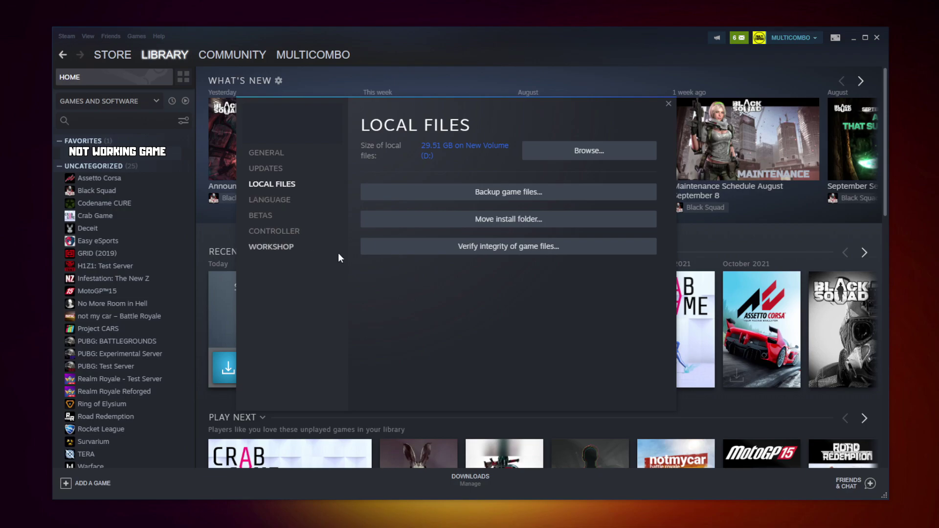
left_click(512, 251)
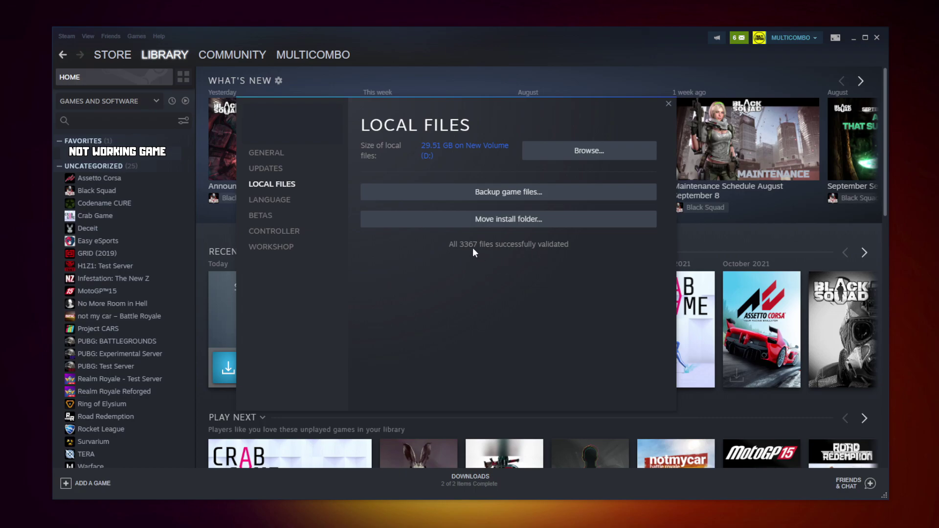
- Open the game's install folder and show the Properties of its 1.63 MB executable
left_click(579, 155)
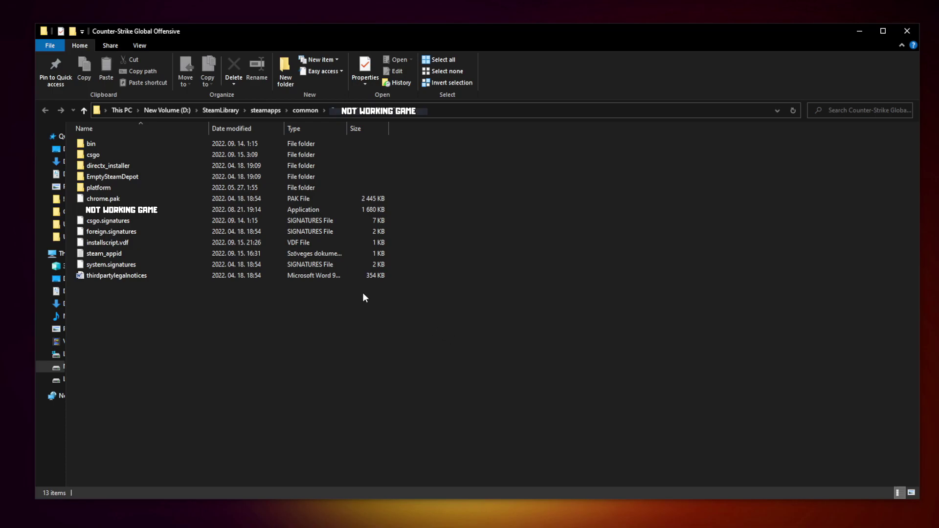
left_click(163, 211)
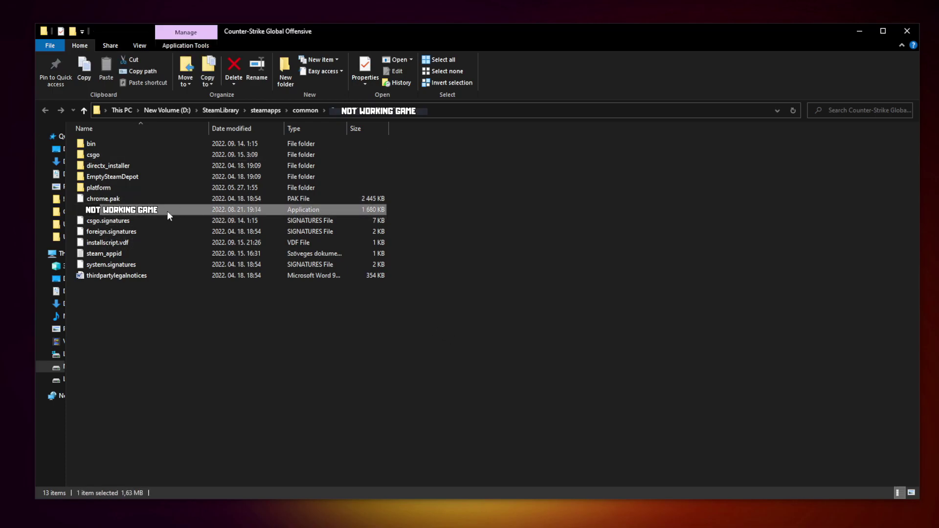
right_click(188, 209)
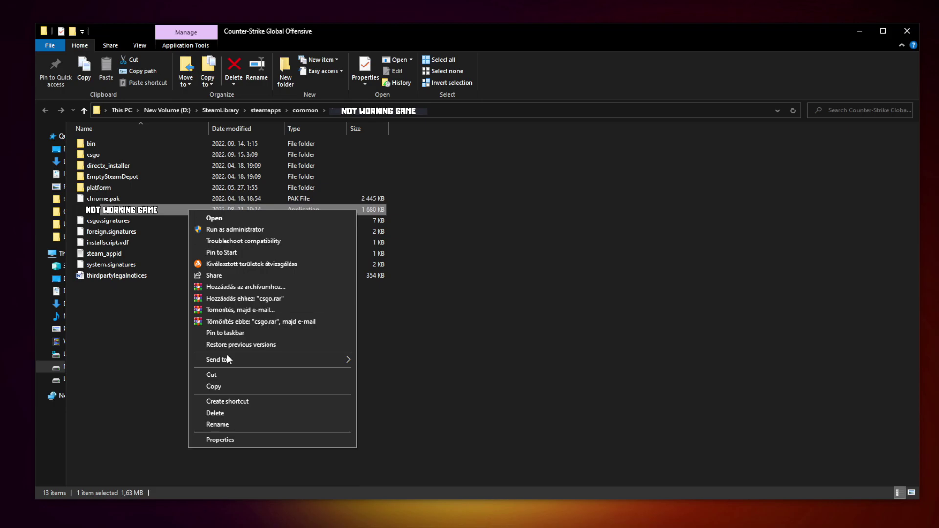
left_click(271, 438)
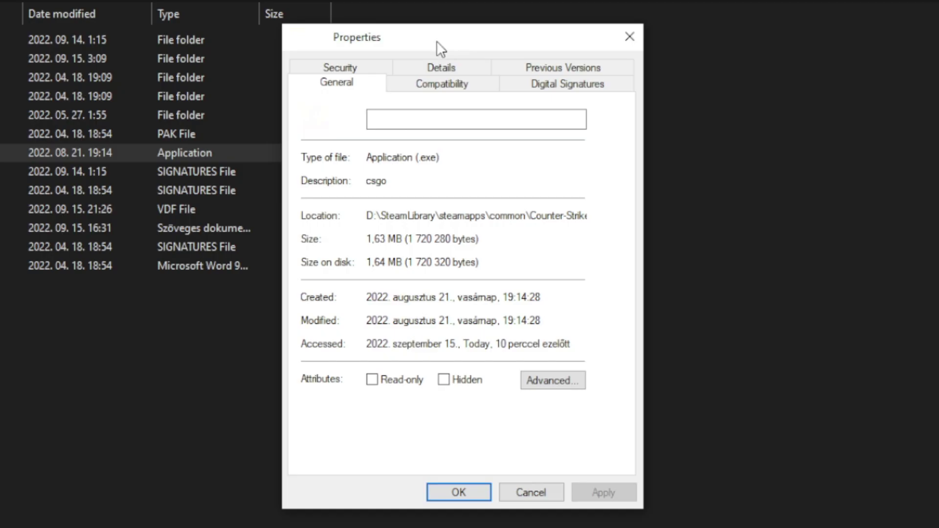
- Set the game executable to Windows 8 compatibility, fullscreen optimizations off, run as administrator, and apply
left_click(446, 88)
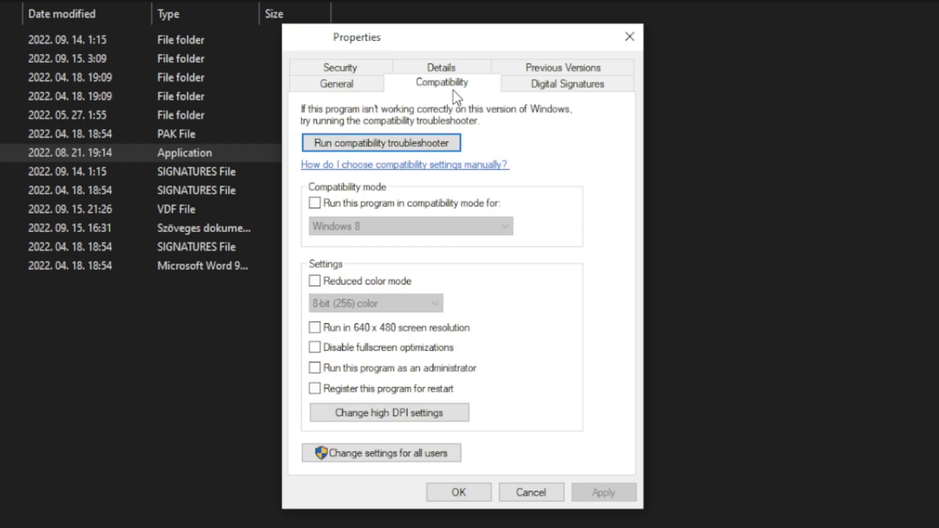
left_click(324, 204)
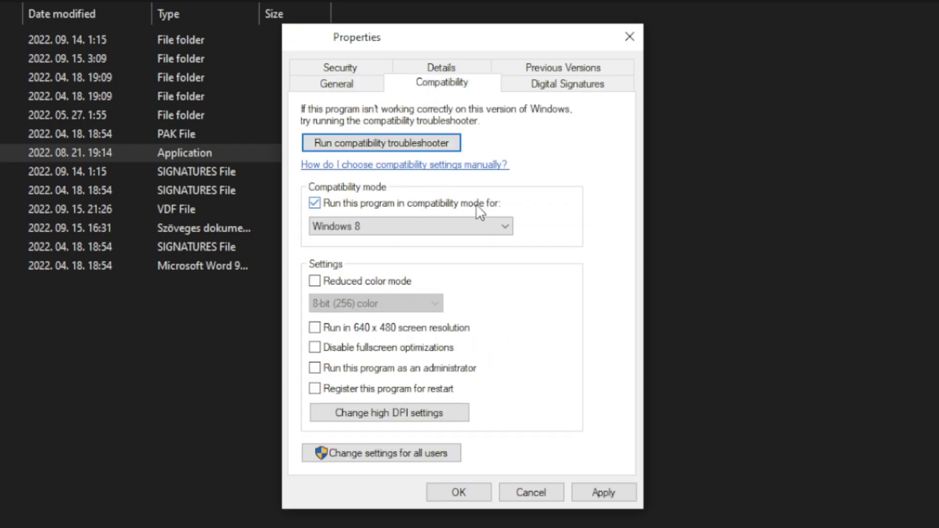
left_click(363, 223)
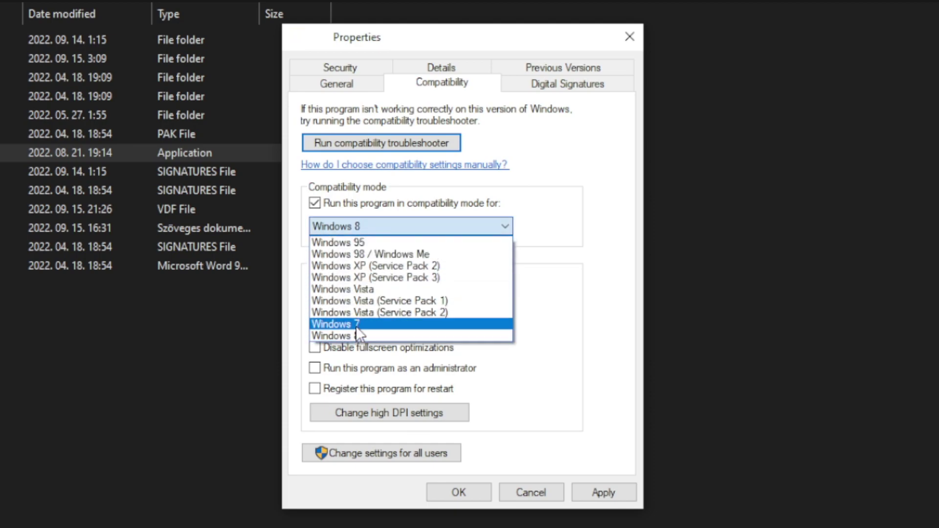
left_click(364, 334)
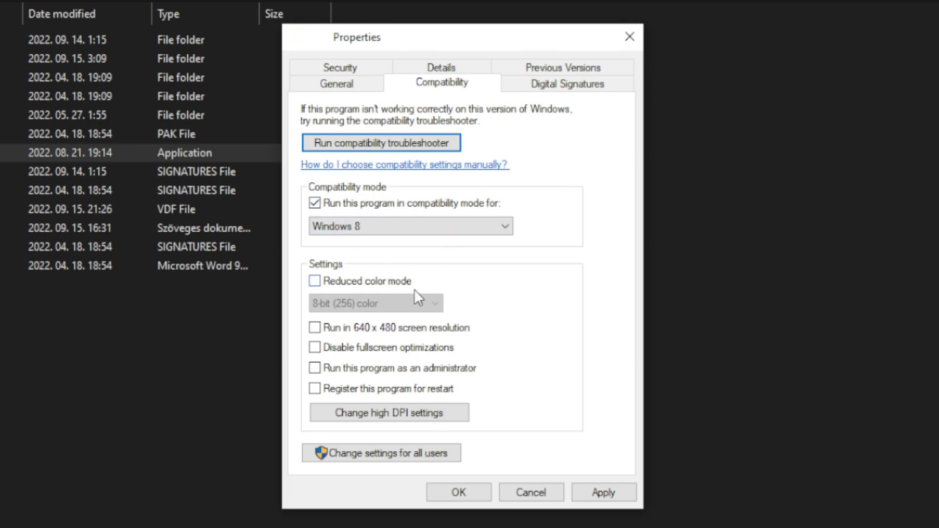
left_click(380, 351)
left_click(451, 370)
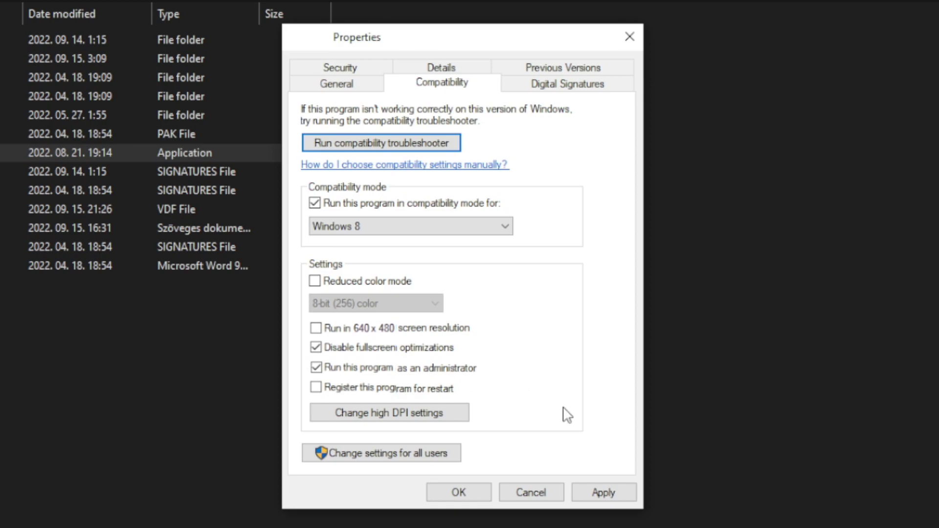
left_click(609, 494)
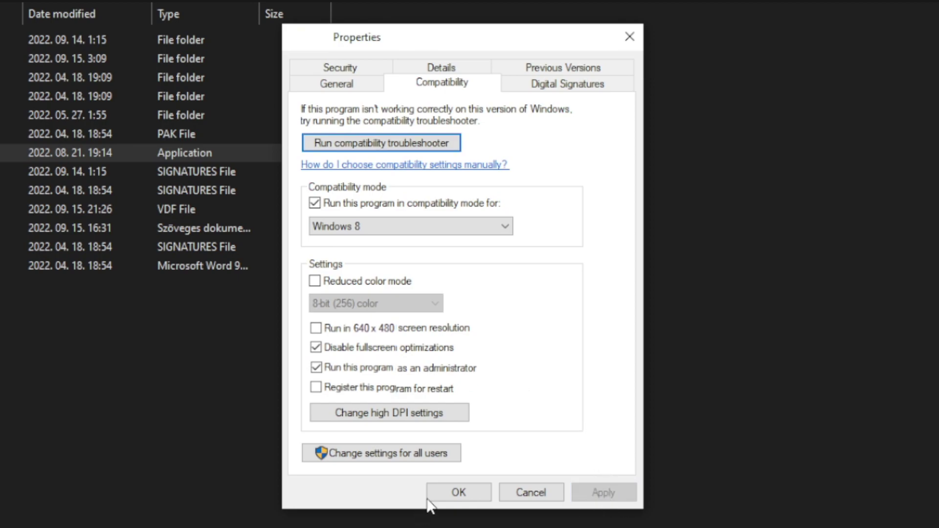
left_click(457, 494)
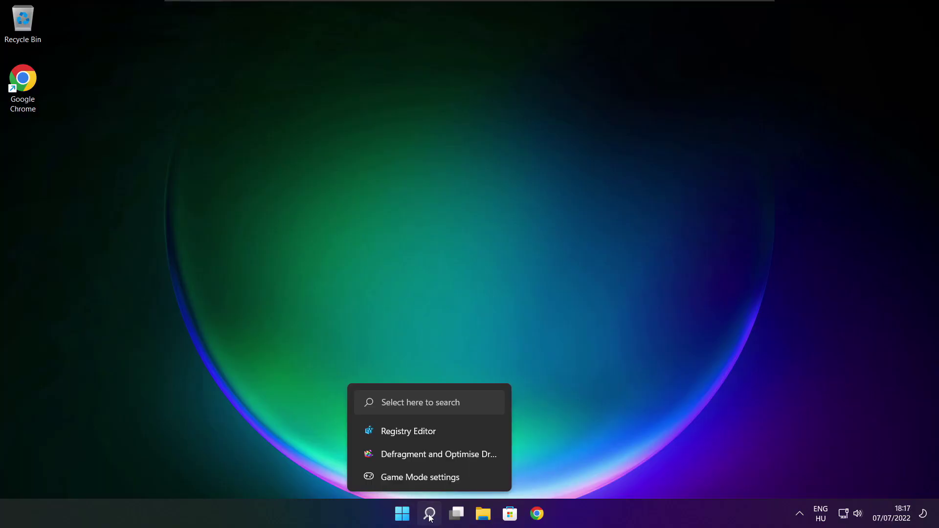
- Search 'updates' and rerun the Windows Update check, which reports up to date, then close Settings
left_click(430, 516)
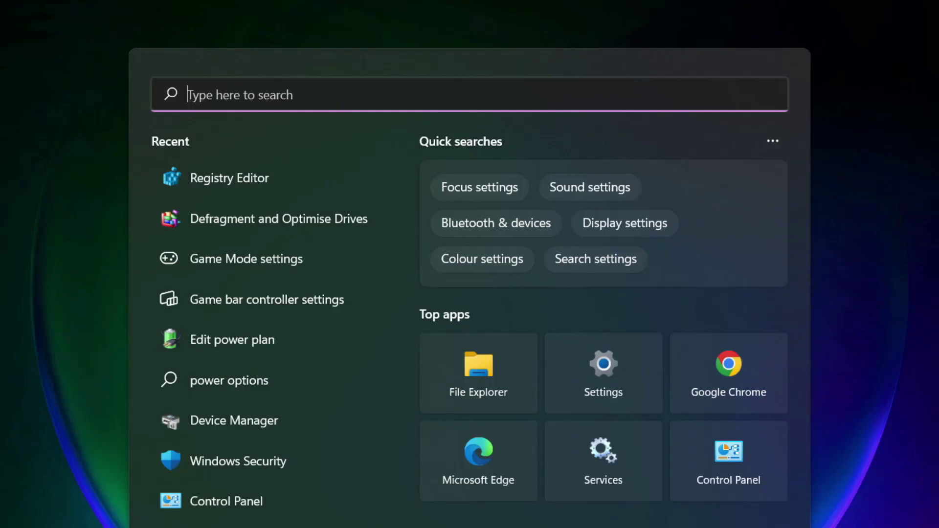
type("updates")
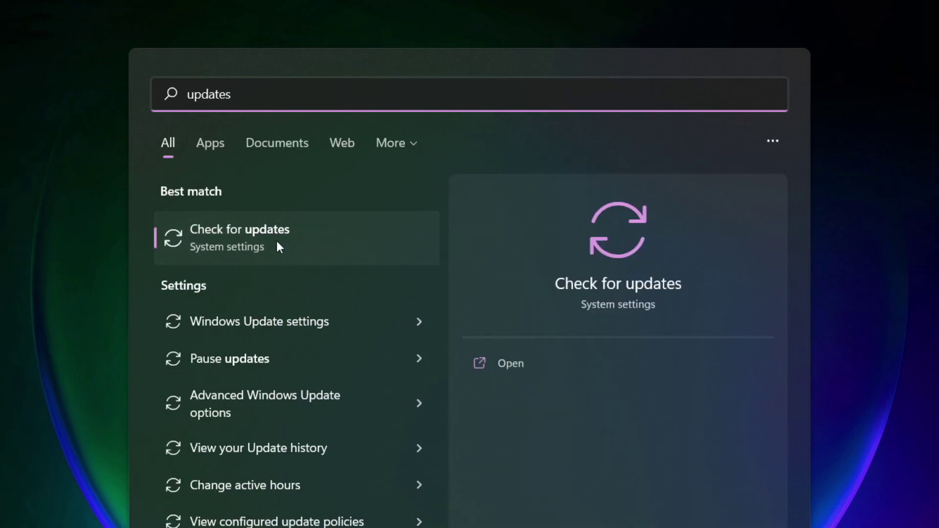
left_click(283, 243)
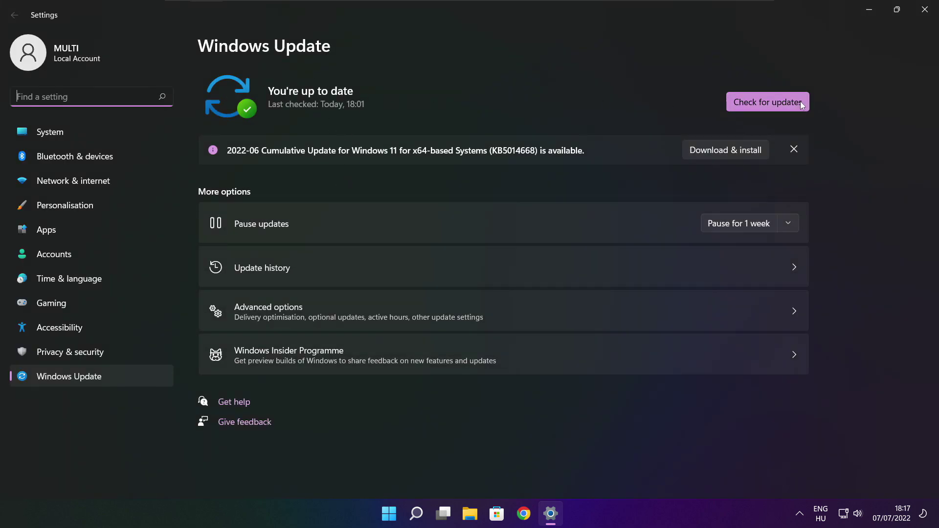
left_click(769, 104)
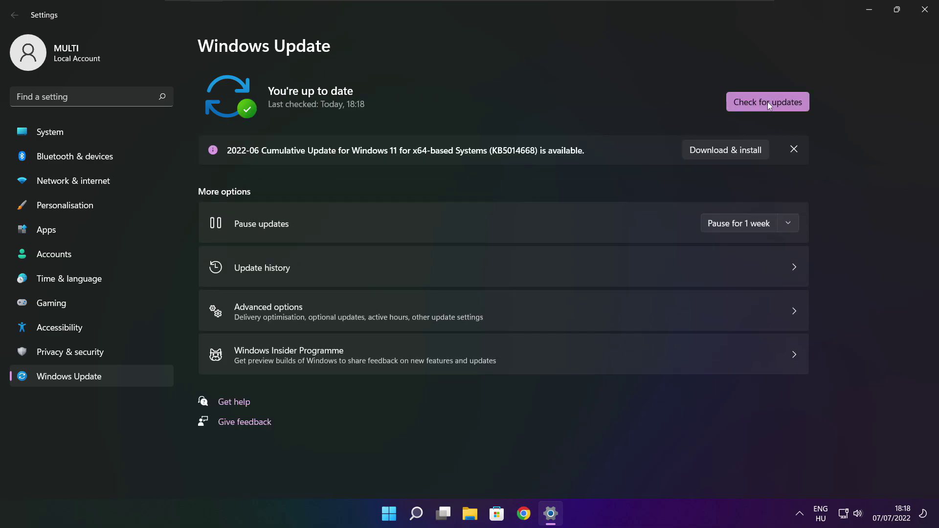
left_click(924, 14)
- Download the DirectX End-User Runtime Web Installer (dxwebsetup.exe) in Chrome and run it
left_click(541, 520)
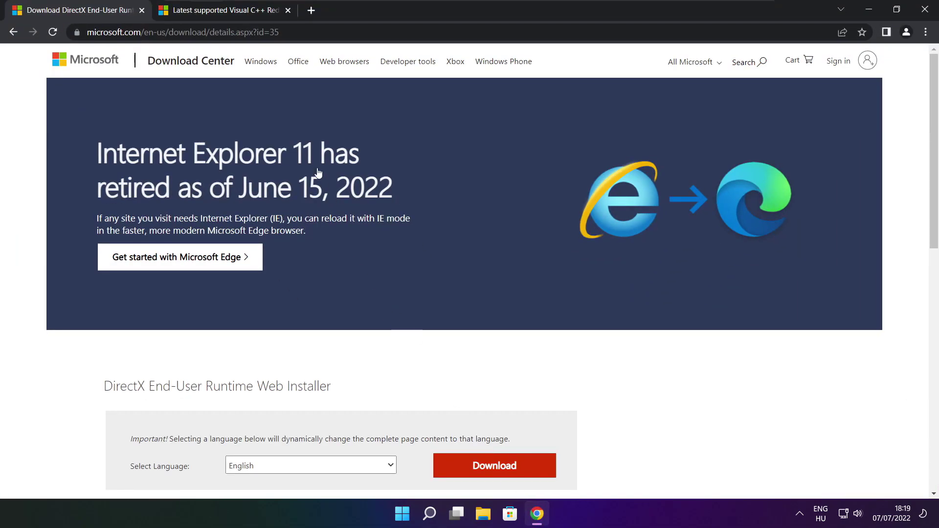
left_click(293, 32)
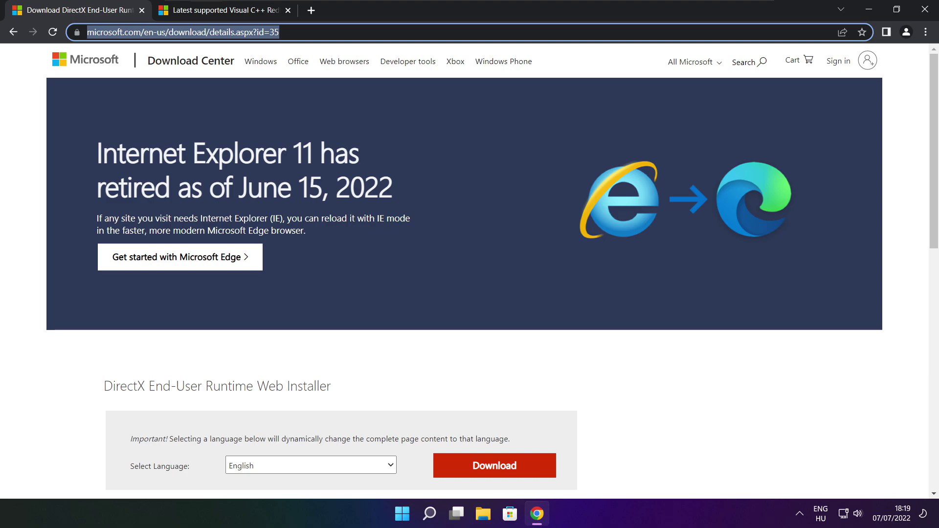
key("End")
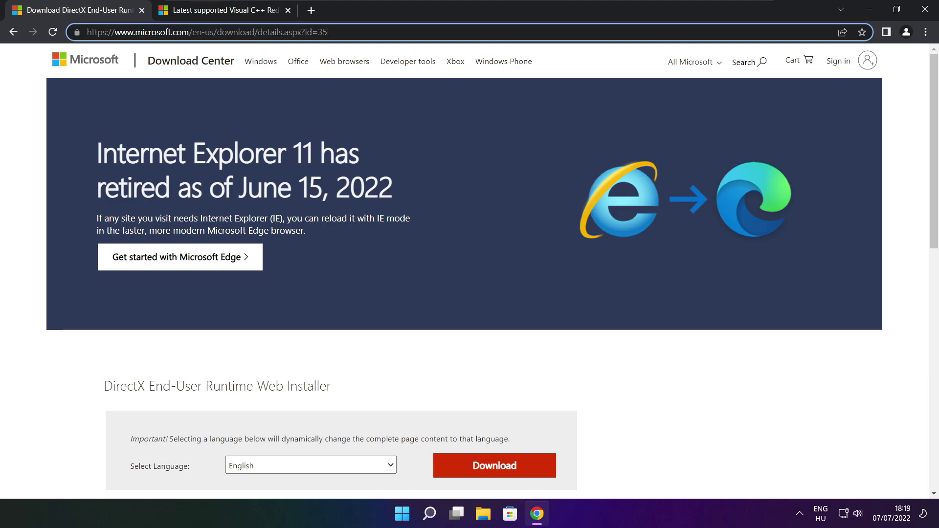
left_click(339, 354)
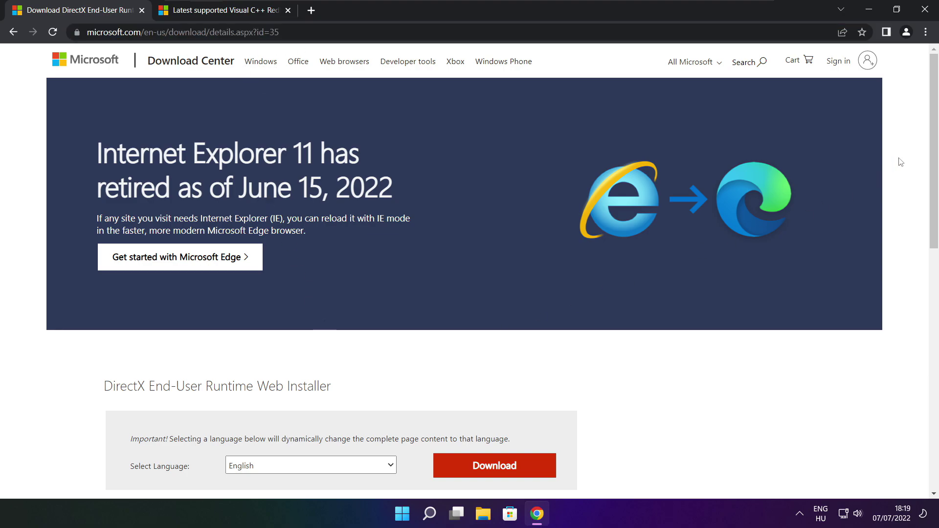
scroll(932, 138, "down", 4)
left_click_drag(350, 212, 150, 202)
left_click(385, 204)
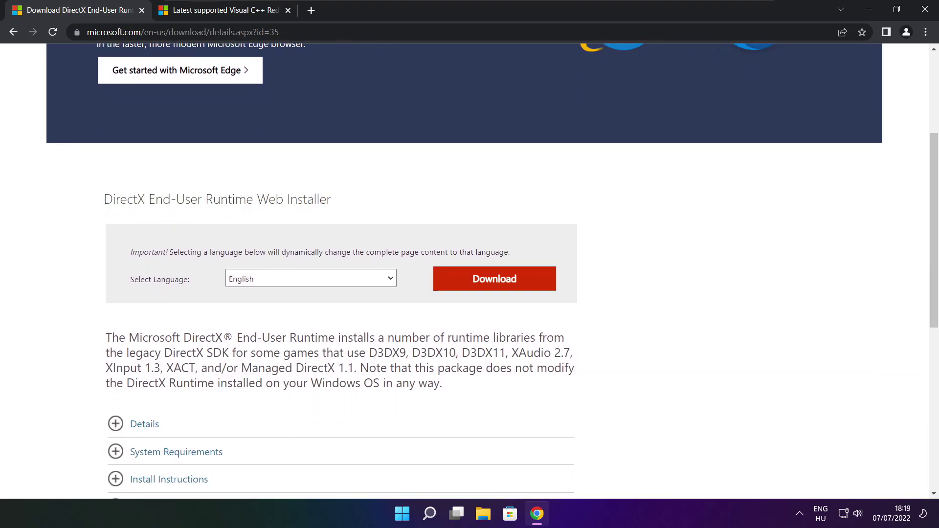
left_click(498, 282)
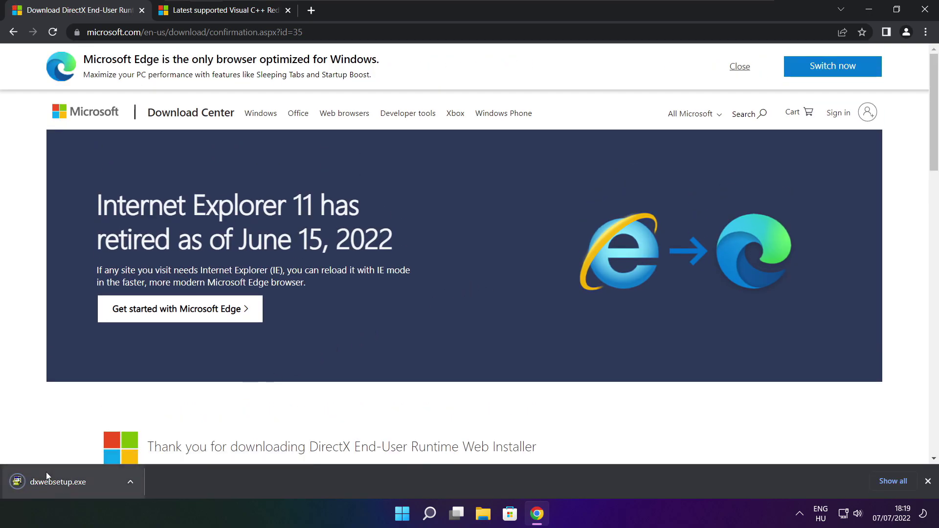
left_click(88, 482)
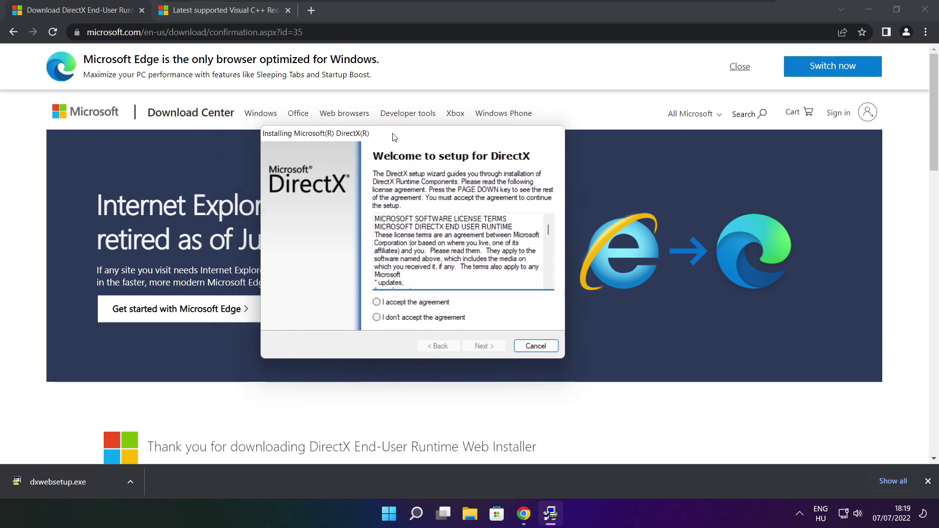
- Accept the DirectX licence, skip the Bing Bar offer, install the runtime components and finish
left_click_drag(602, 234, 602, 279)
left_click(444, 309)
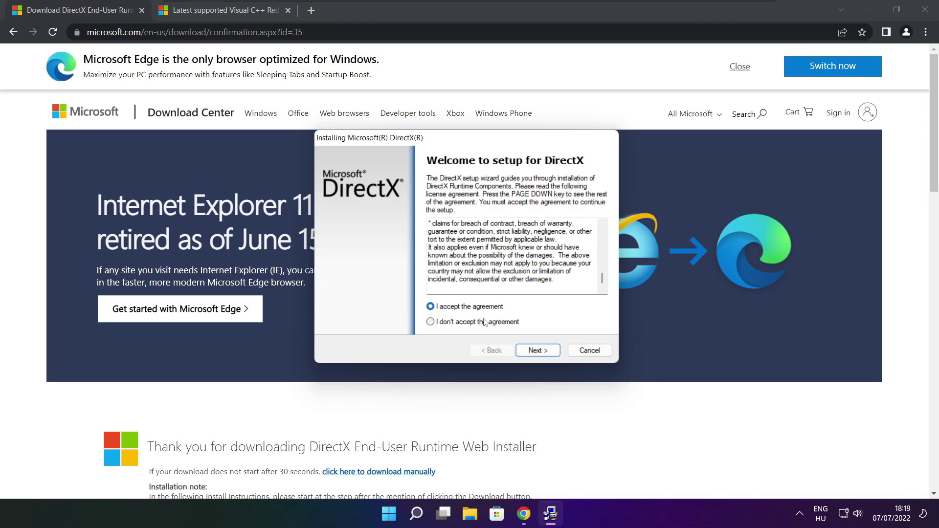
left_click(538, 350)
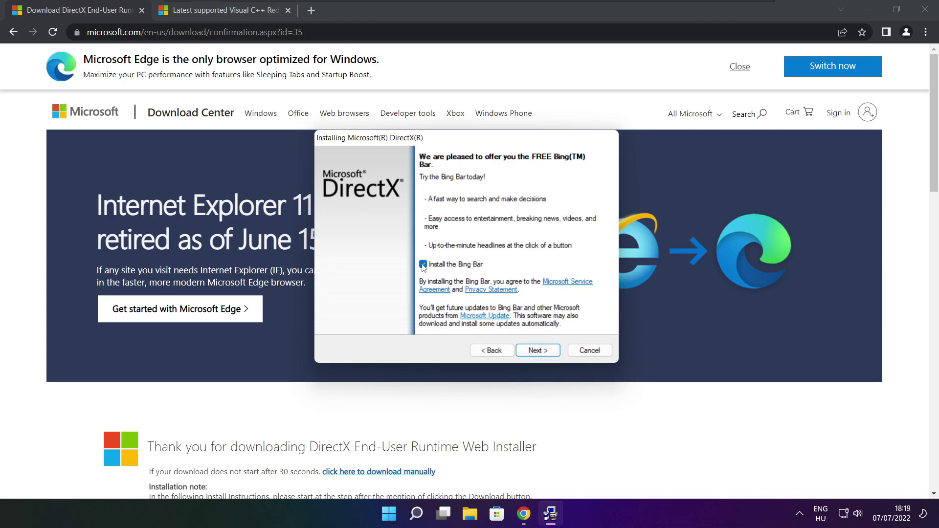
left_click(548, 353)
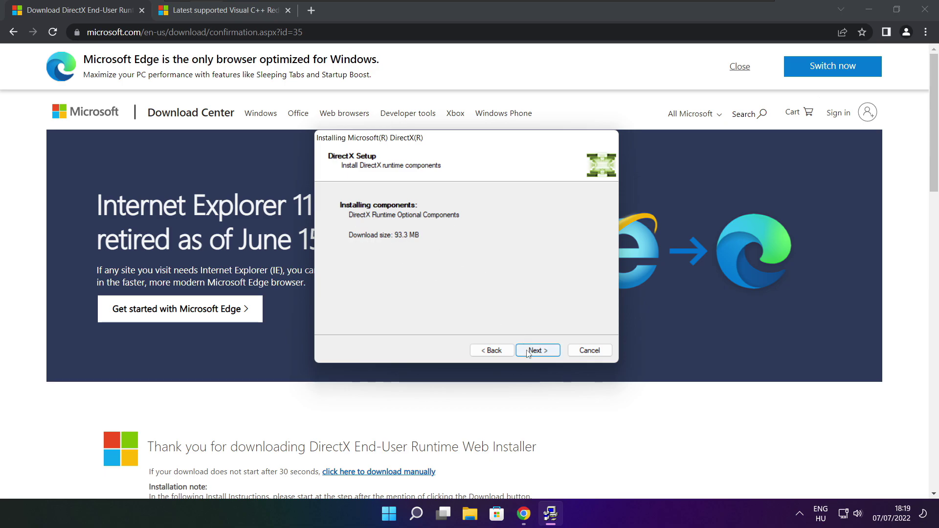
left_click(538, 352)
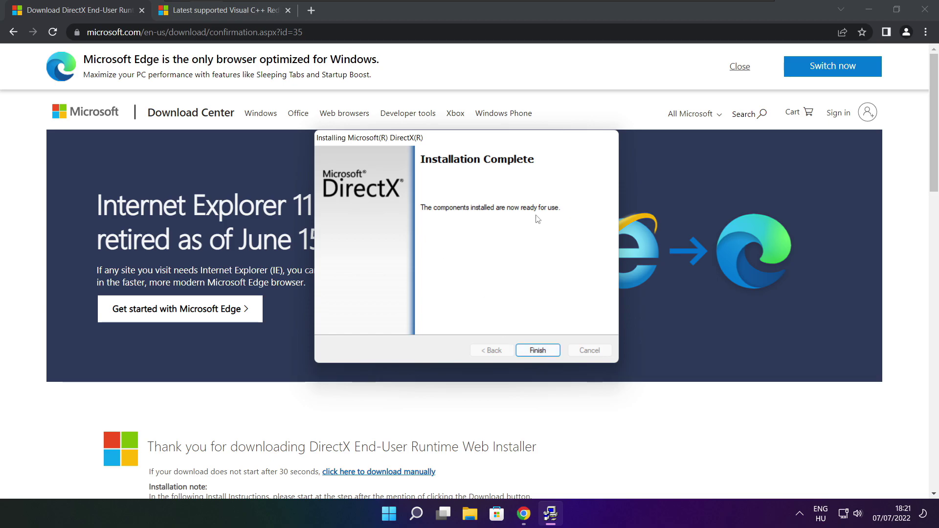
left_click(543, 351)
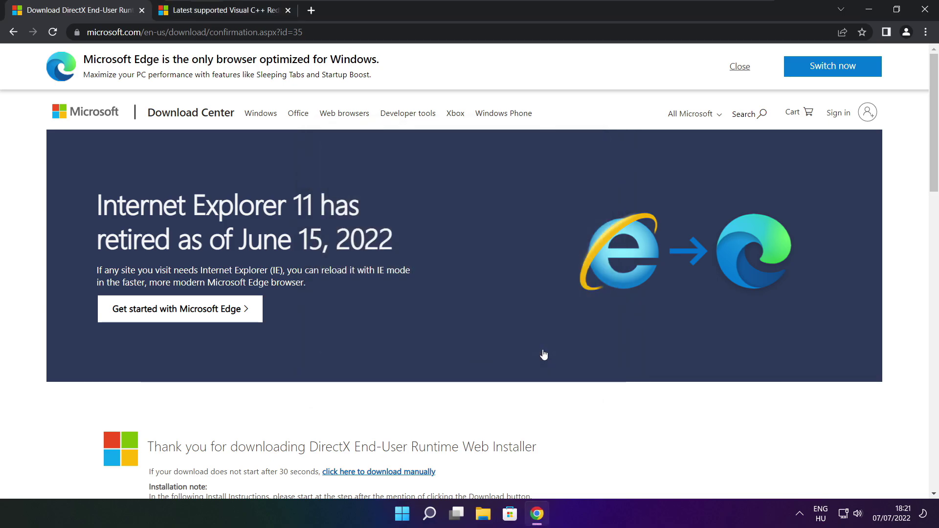